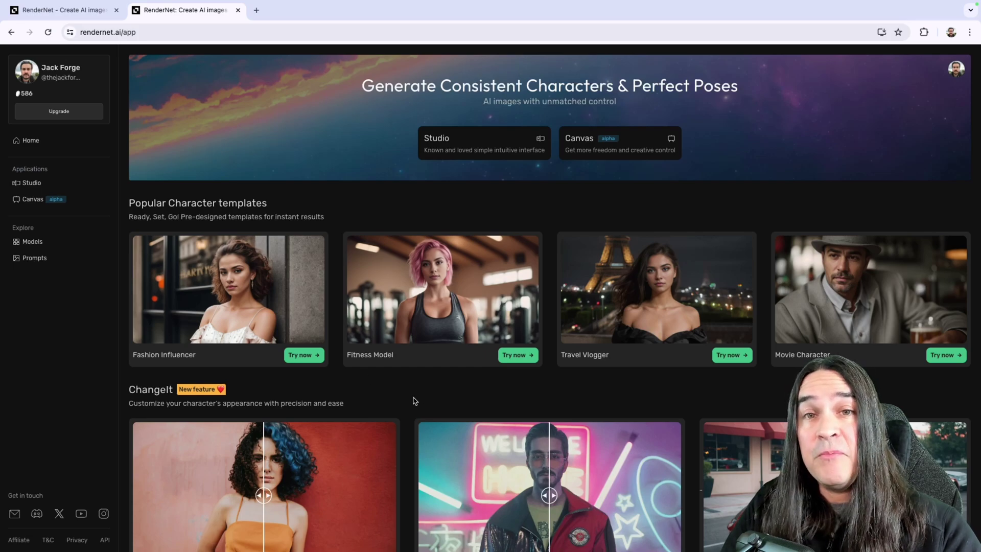
Step: Scroll down through the home gallery of character templates, then back up to the top
scroll(415, 402, "down", 20)
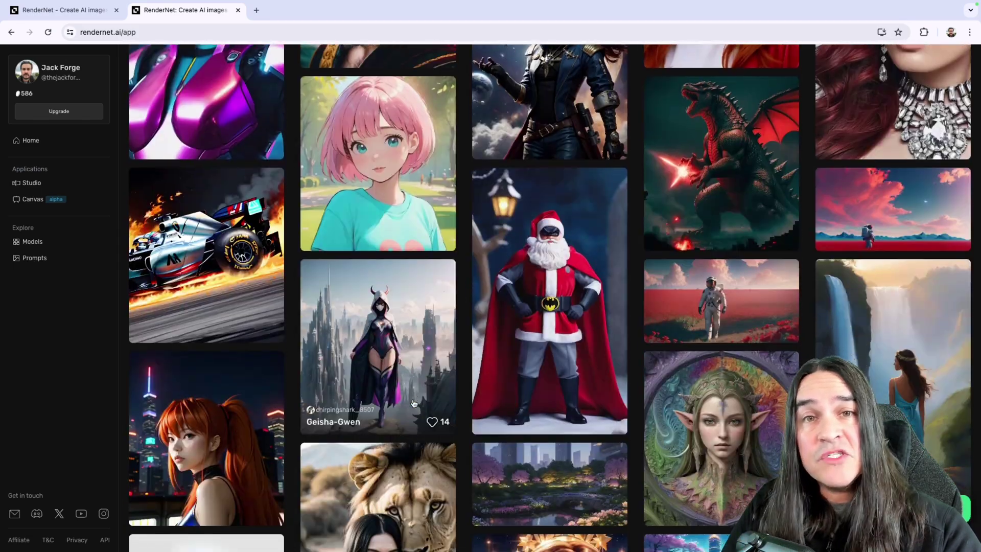
scroll(414, 403, "down", 15)
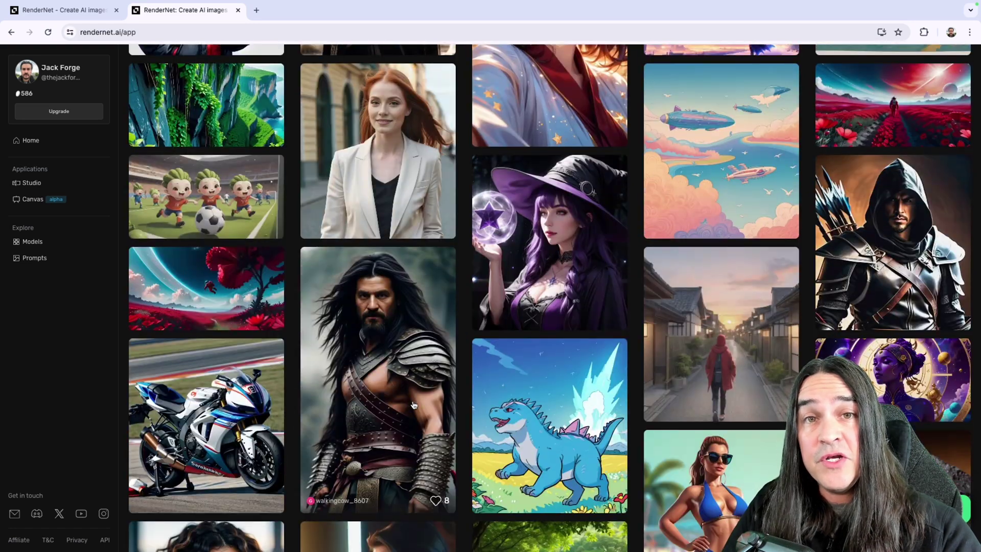
scroll(414, 404, "up", 20)
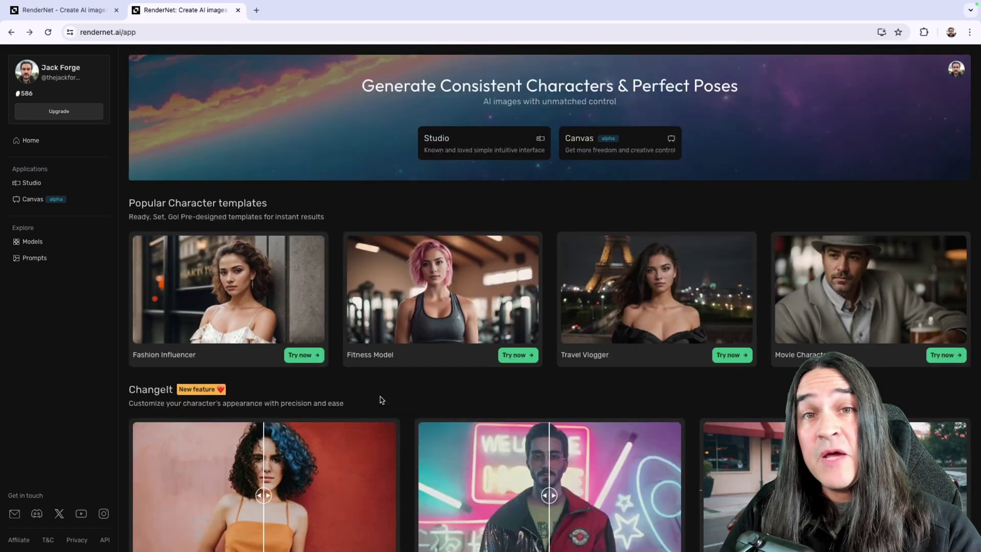
Step: Start from the Fitness Model template and generate an image with the blonde-hair prompt
left_click(392, 341)
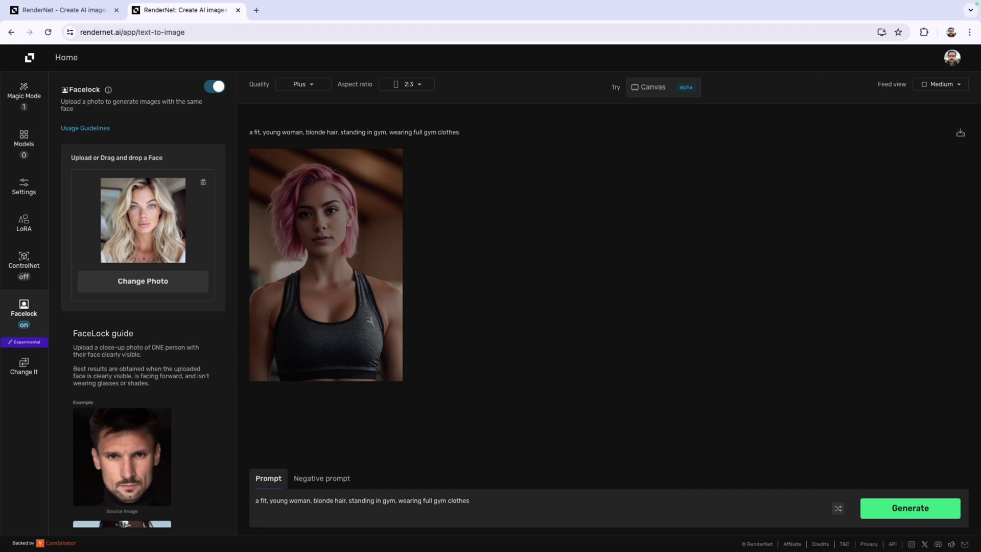
left_click(894, 509)
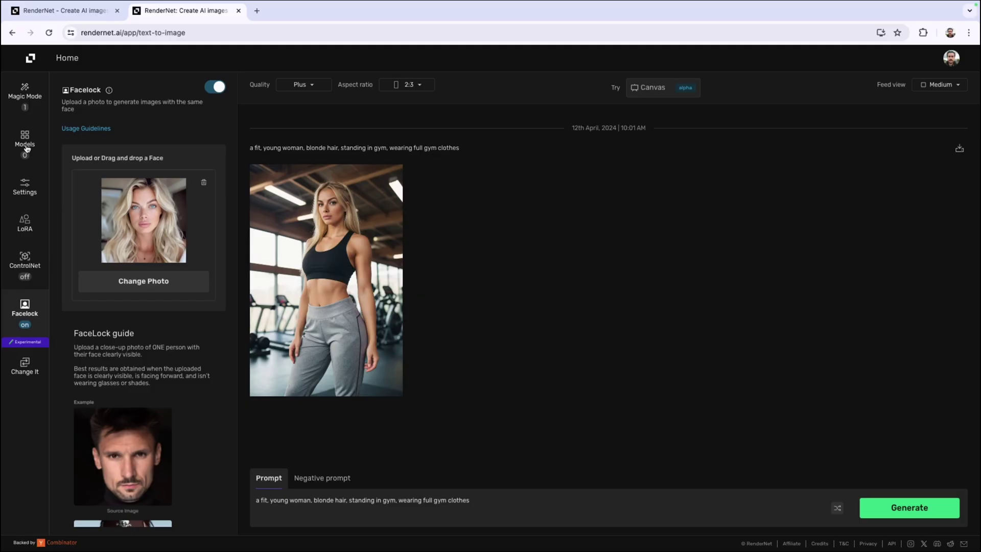
Step: Add the Epic Realism, Cyber Realistic and AniMerge models, then Face Lock the generated blonde woman
left_click(78, 305)
scroll(138, 240, "down", 1)
left_click(137, 238)
left_click(84, 175)
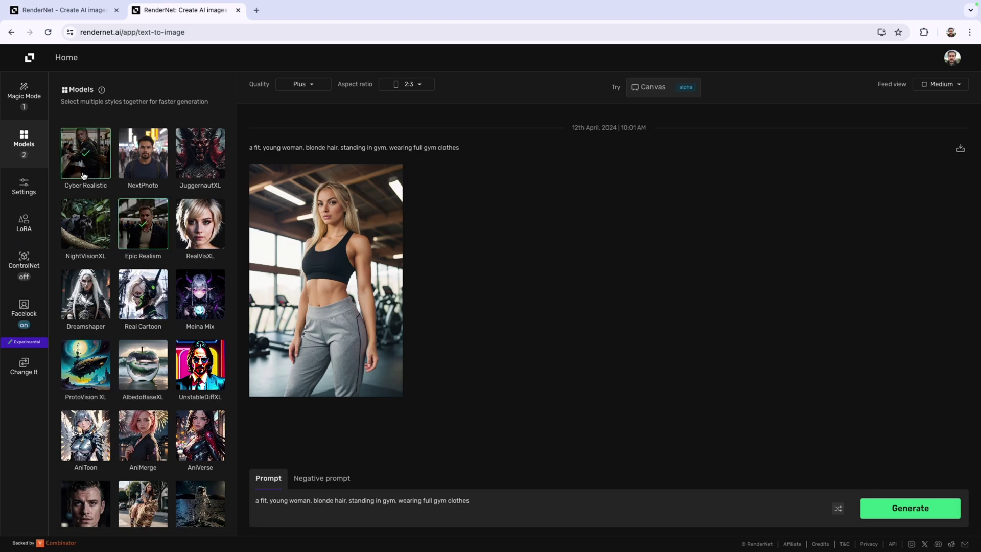
left_click(150, 449)
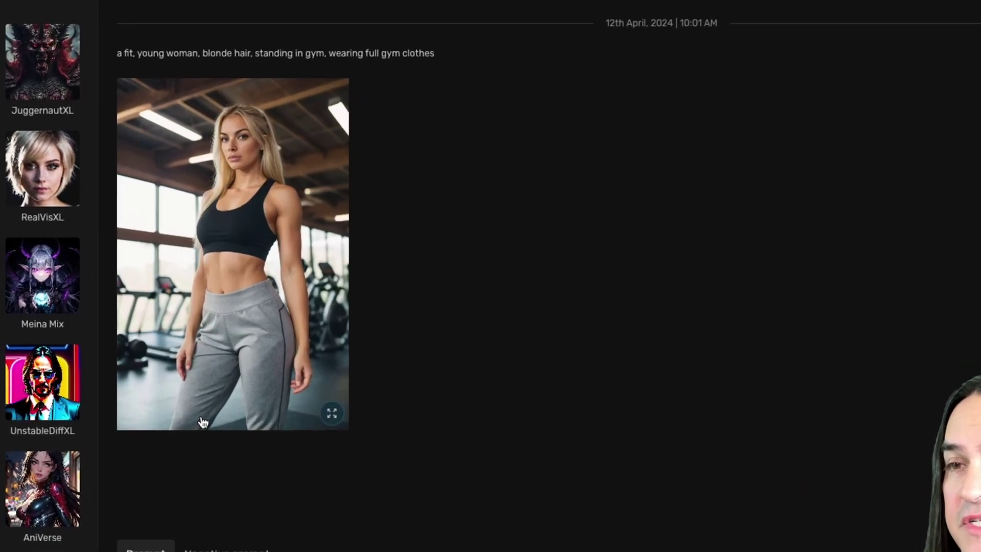
left_click(307, 389)
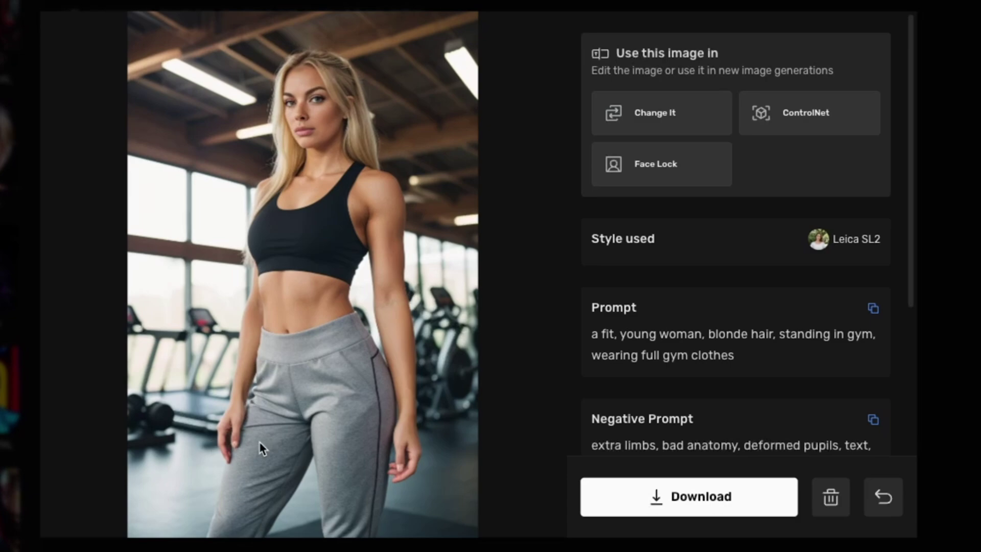
left_click(654, 176)
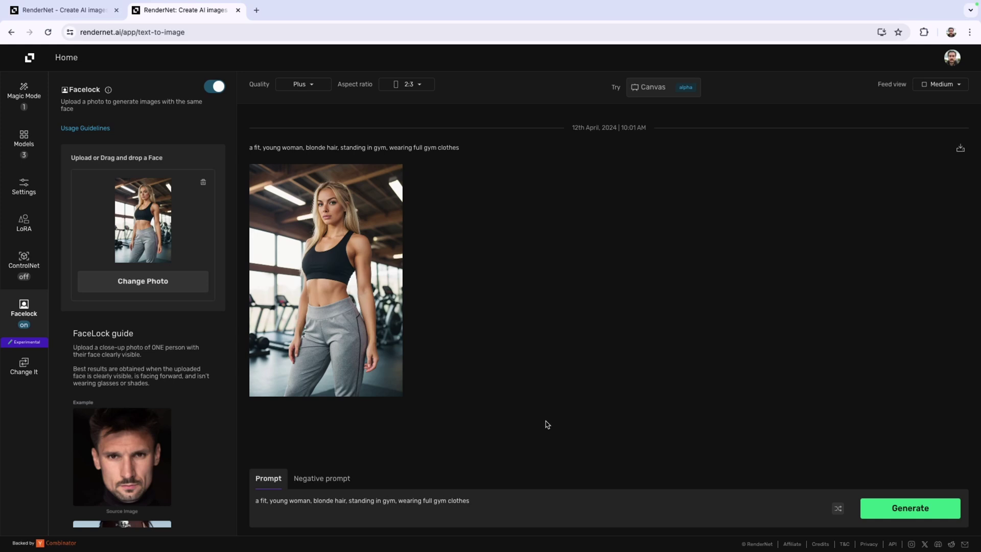
Step: Generate four new gym images with the three models and view the blue-outfit image
left_click(874, 519)
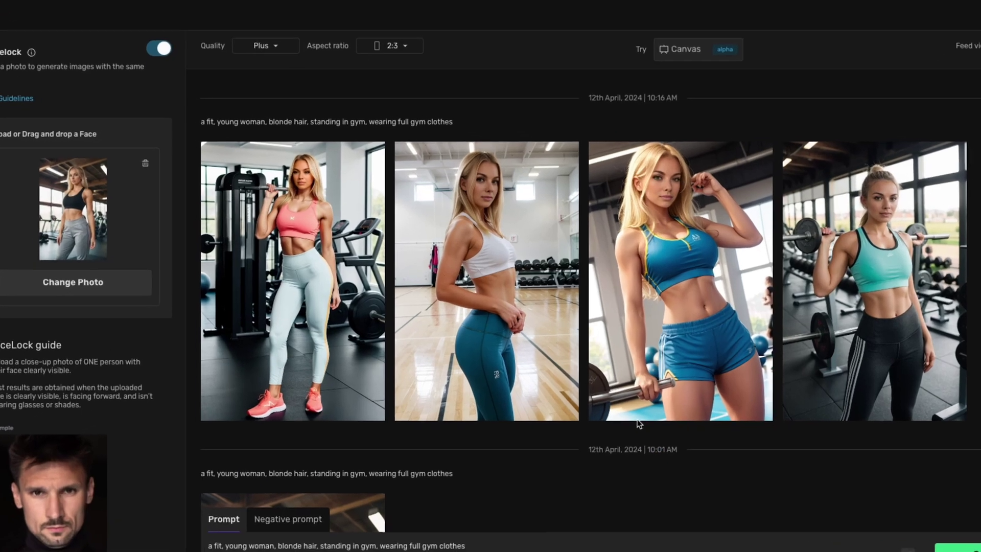
left_click(617, 391)
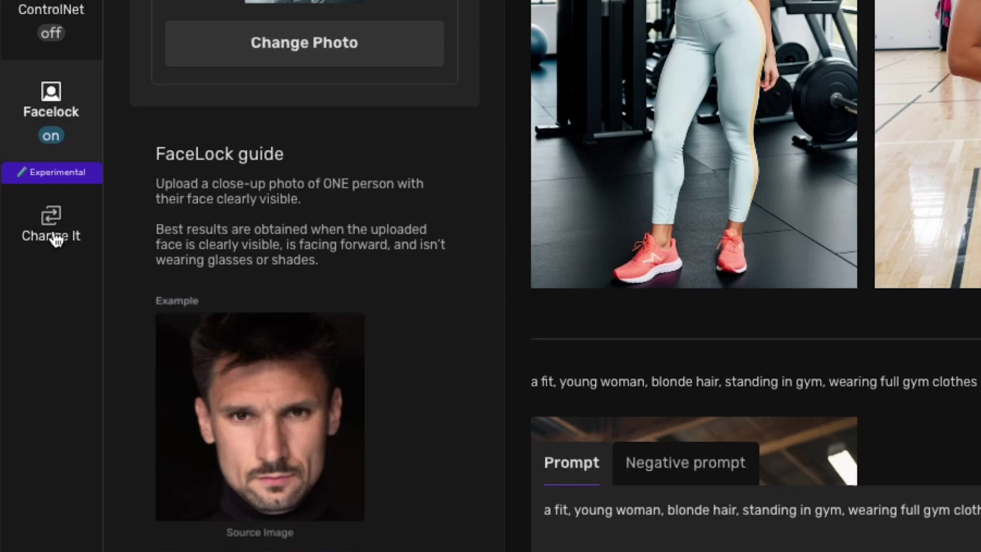
Step: Load the white-top, teal-leggings image into Change It
left_click(53, 234)
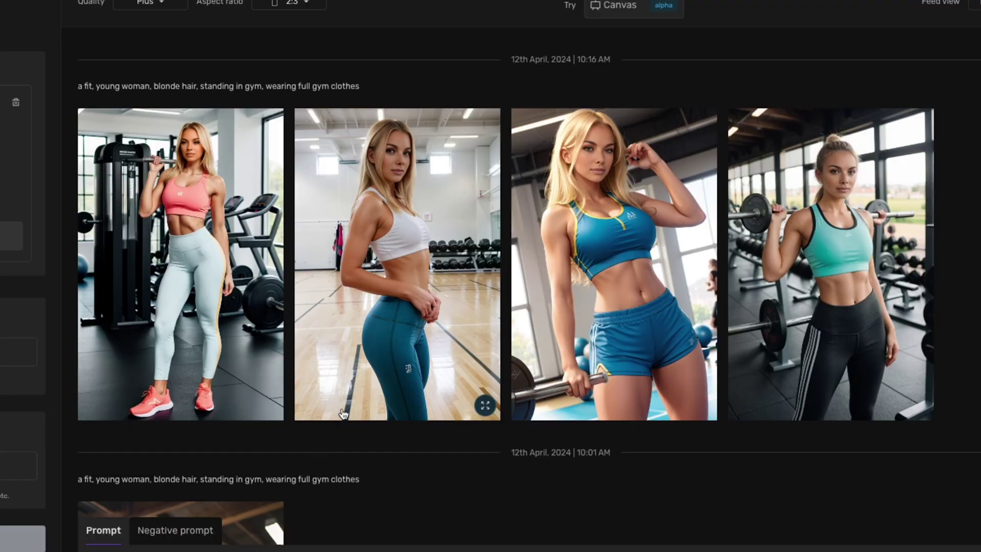
left_click(343, 413)
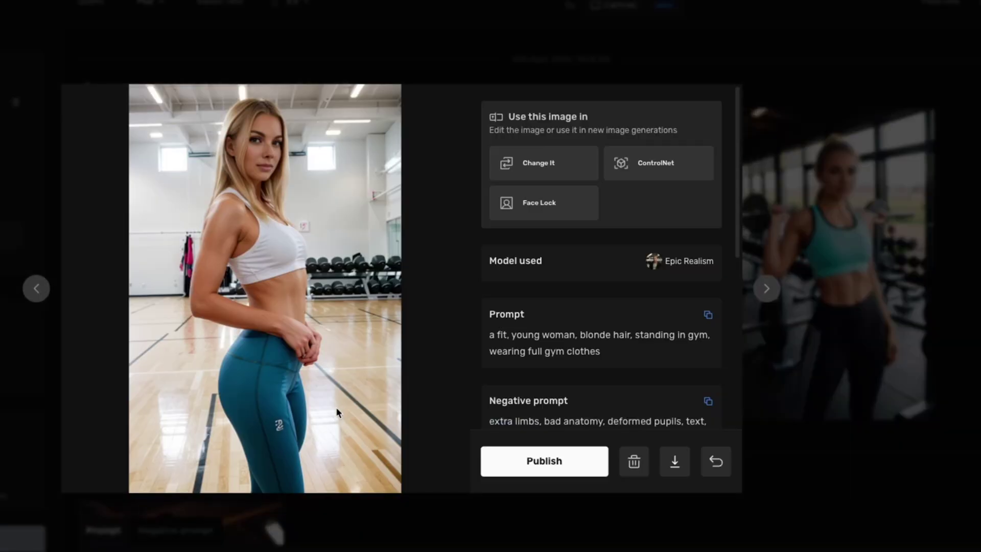
left_click(560, 168)
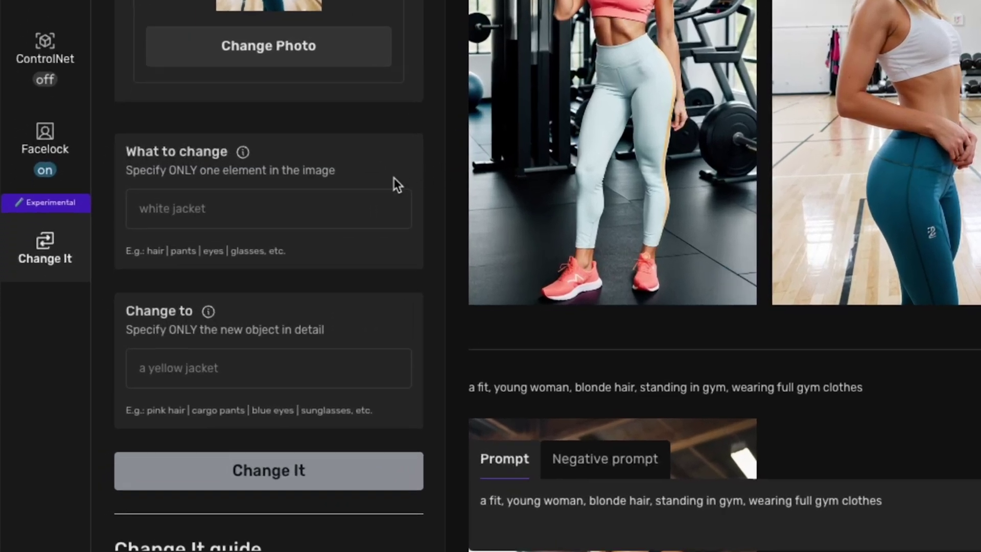
Step: Use Change It to replace 'hair' with 'black hair'
left_click(317, 209)
type("hair")
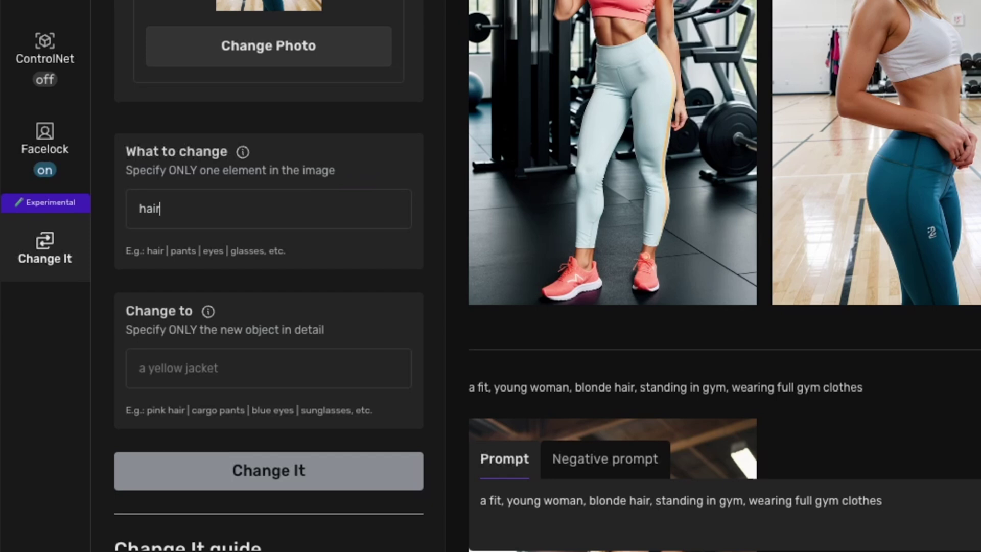
left_click(279, 366)
type("black hair")
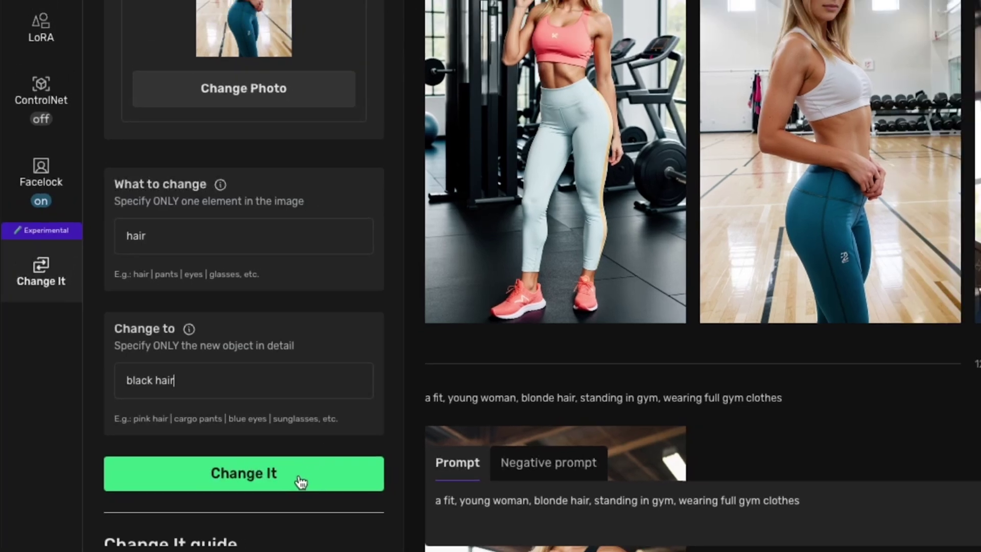
left_click(331, 480)
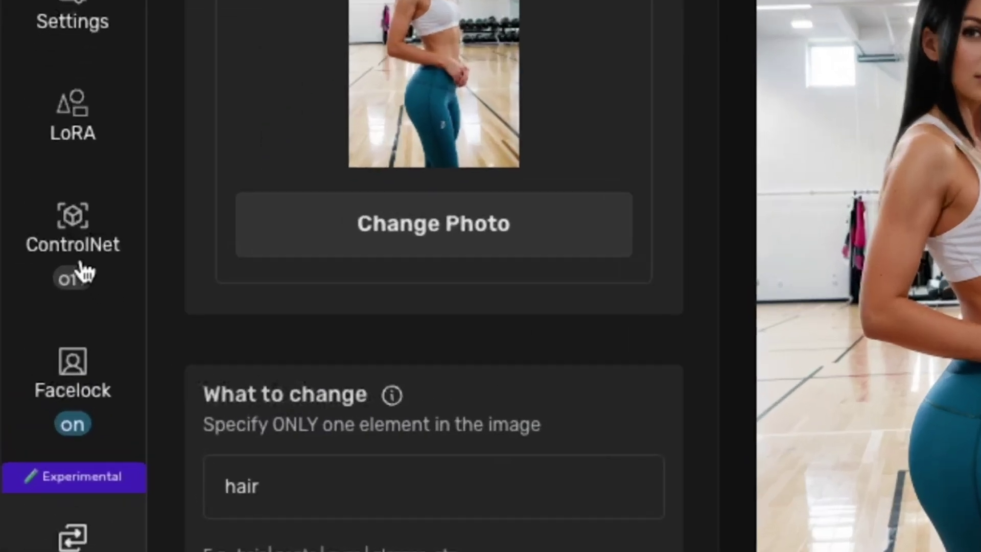
Step: Enable ControlNet and upload a kneeling woman photo as the pose reference
left_click(81, 266)
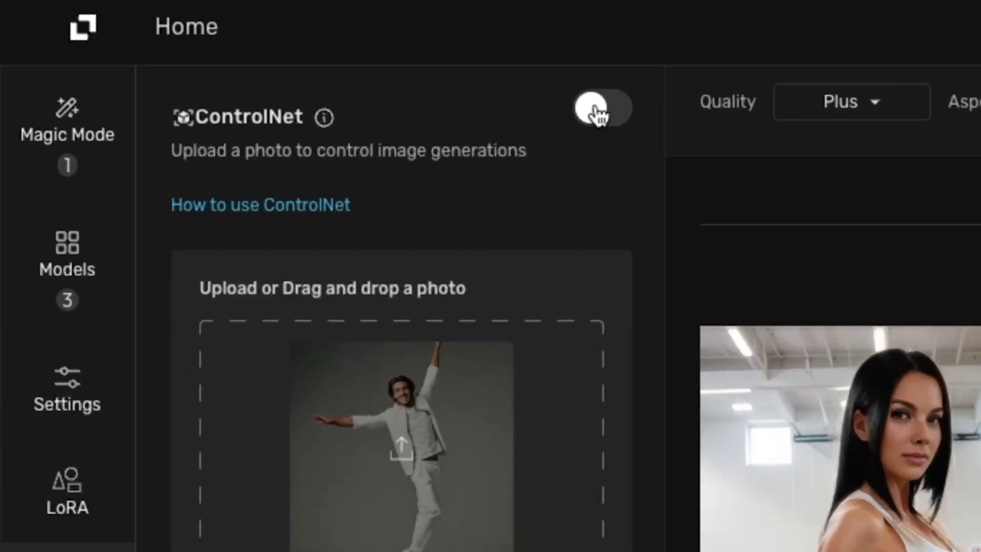
left_click(599, 111)
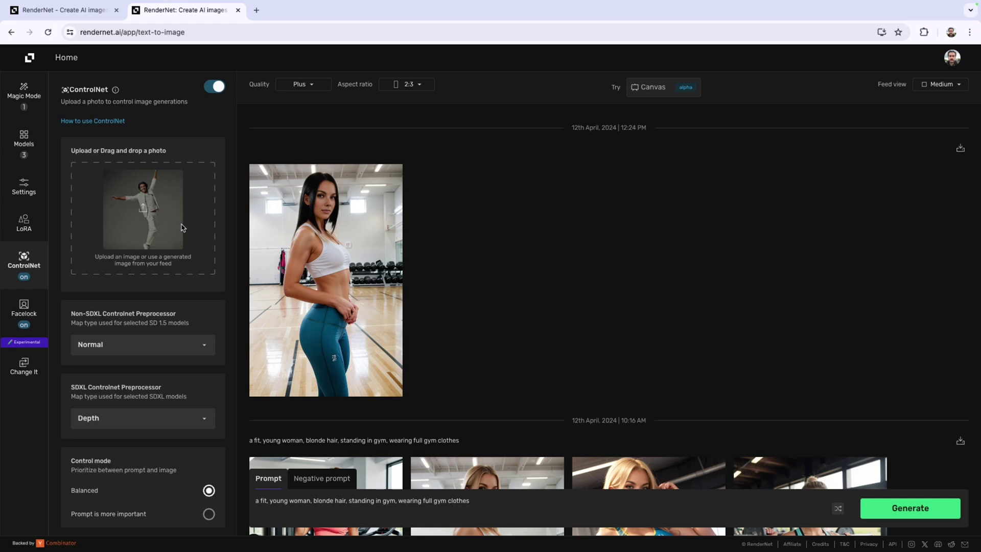
left_click(168, 236)
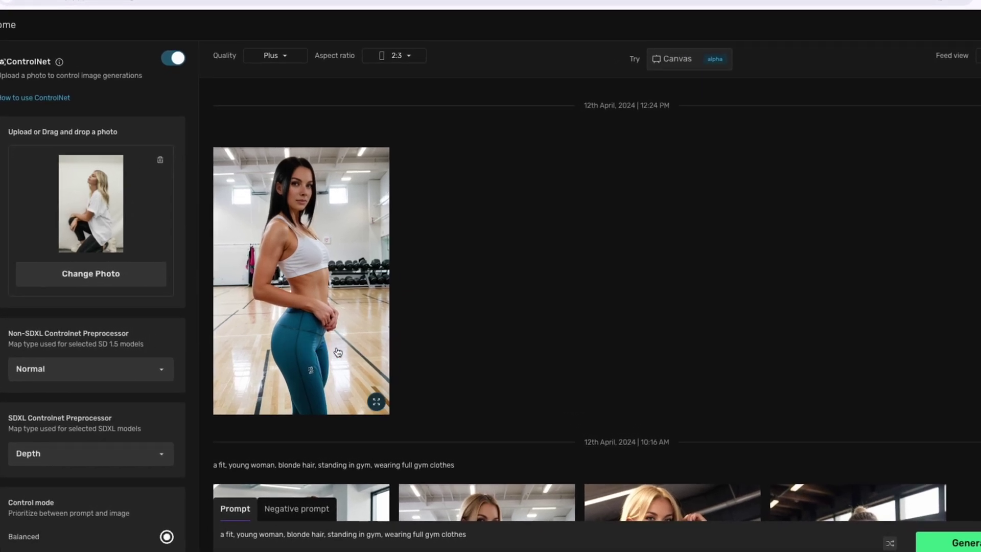
Step: Set the black-haired woman in teal leggings as the Face Lock image
left_click(338, 352)
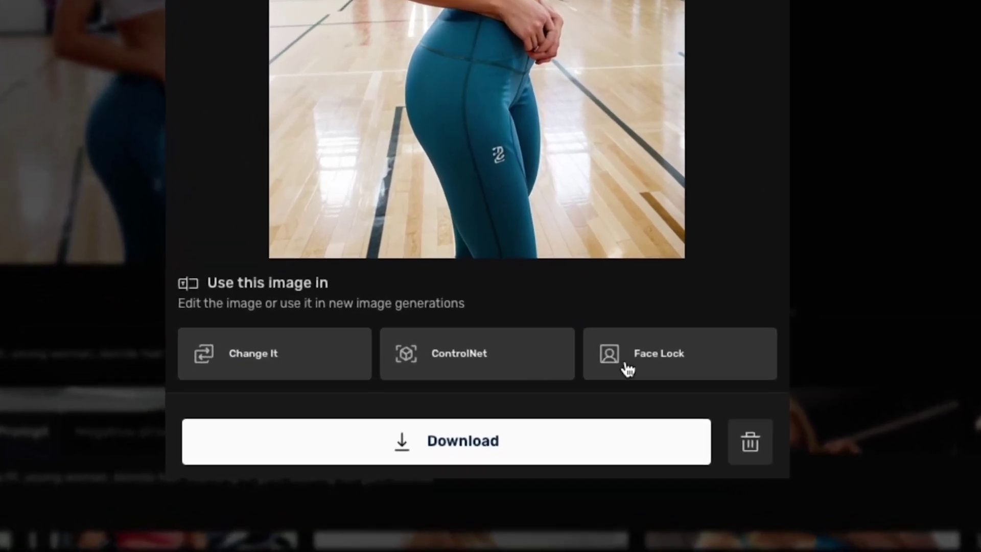
left_click(628, 369)
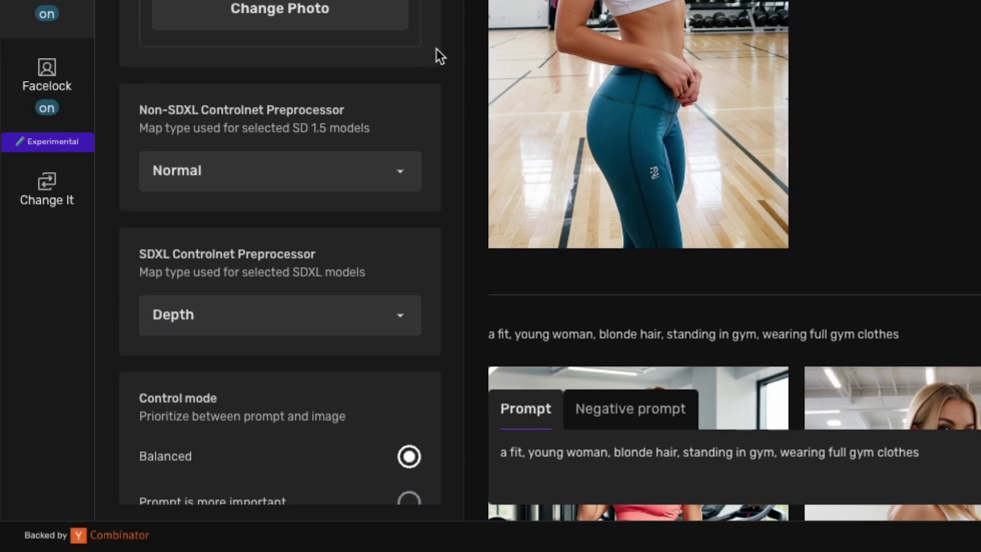
scroll(439, 133, "down", 6)
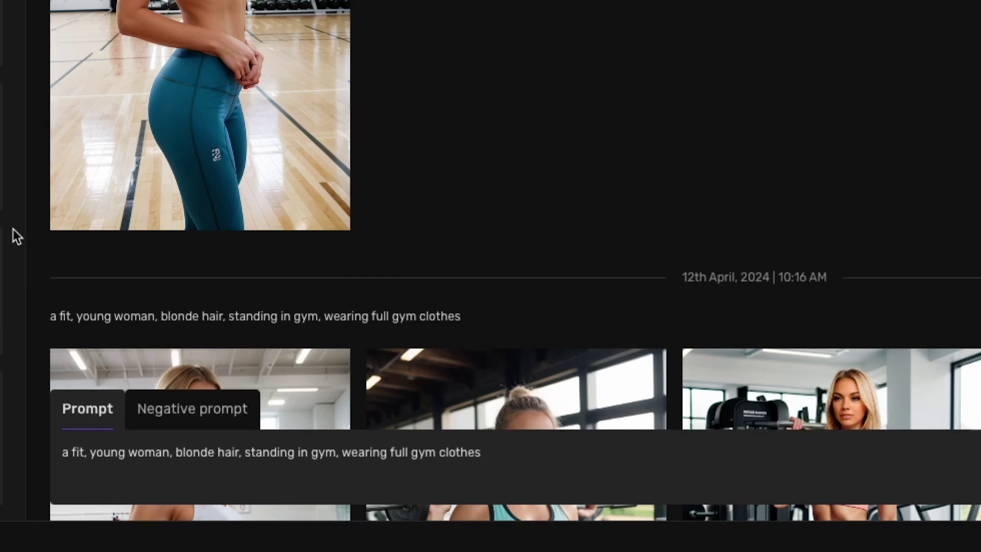
Step: Change the prompt ending to 'black hair, in a gym, wearing full gym clothes' and generate
left_click_drag(525, 453, 172, 453)
key("BackSpace")
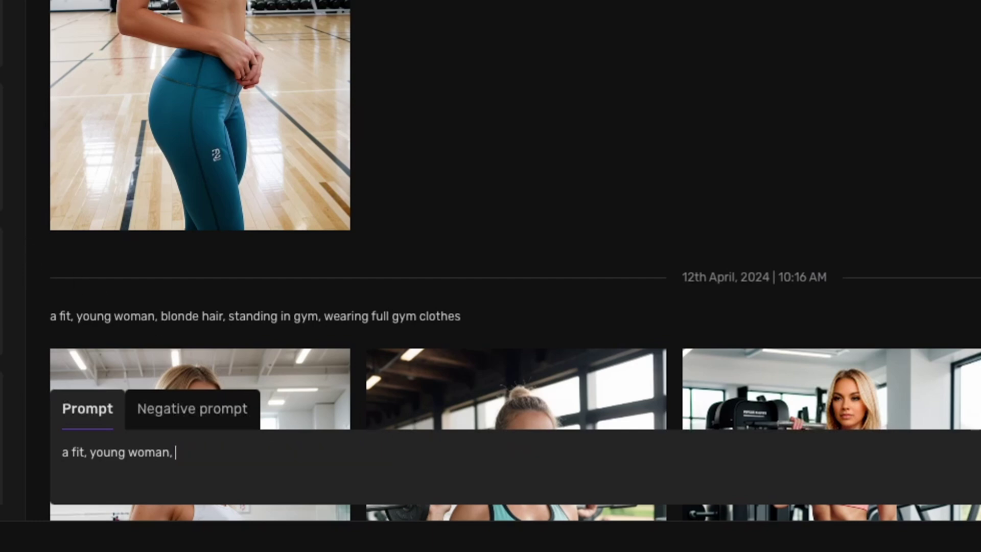
type("black hair, in a gym, wearing full gym clothes")
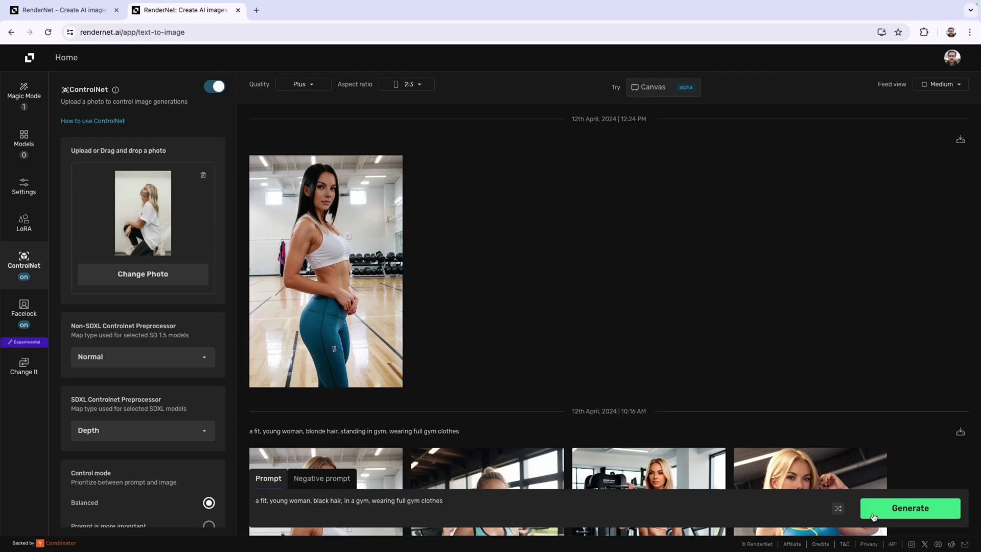
left_click(888, 513)
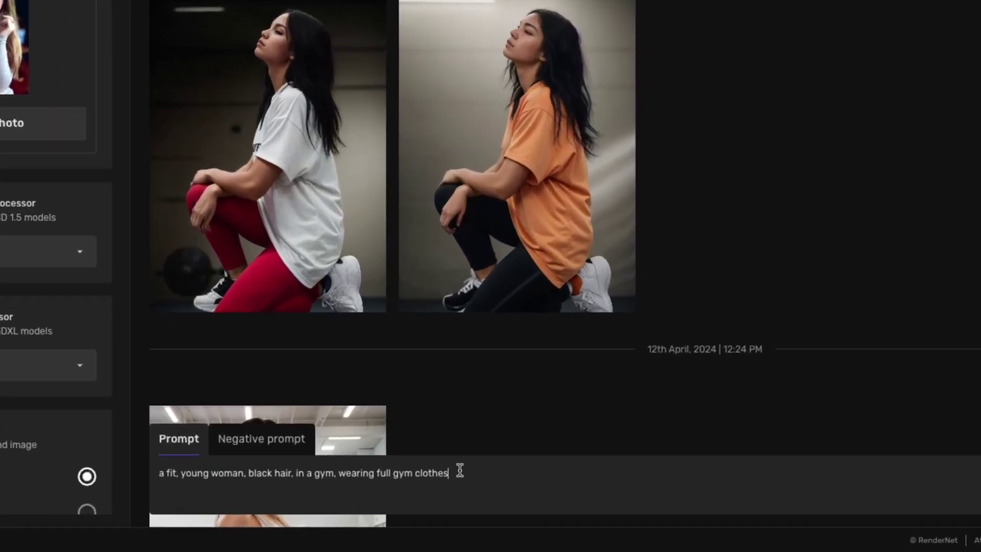
Step: Replace 'full gym clothes' with 'gray sweater' in the prompt and generate
key("BackSpace")
key("BackSpace")
key("BackSpace")
key("BackSpace")
key("BackSpace")
key("BackSpace")
key("BackSpace")
key("BackSpace")
key("BackSpace")
key("BackSpace")
key("BackSpace")
key("BackSpace")
key("BackSpace")
key("BackSpace")
key("BackSpace")
key("BackSpace")
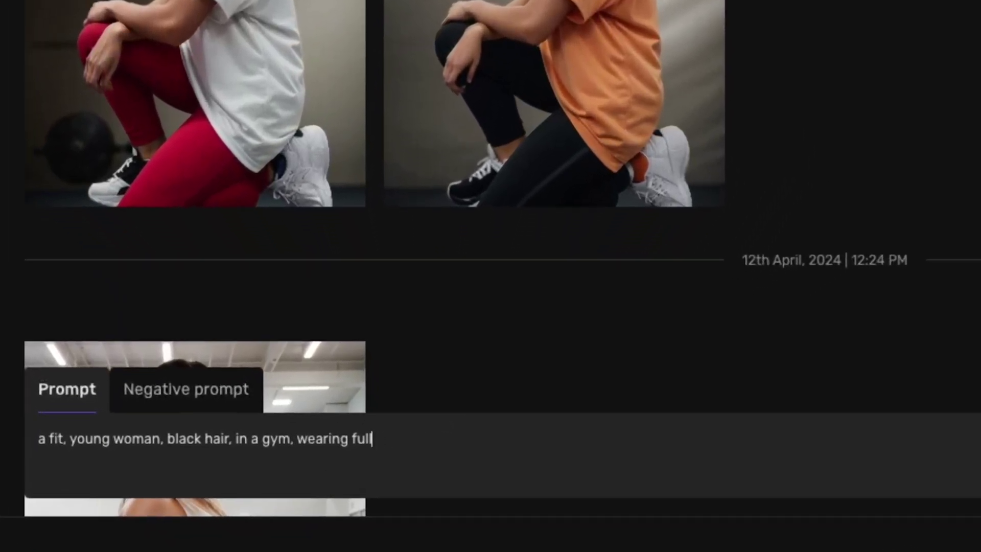
type("gray sweater")
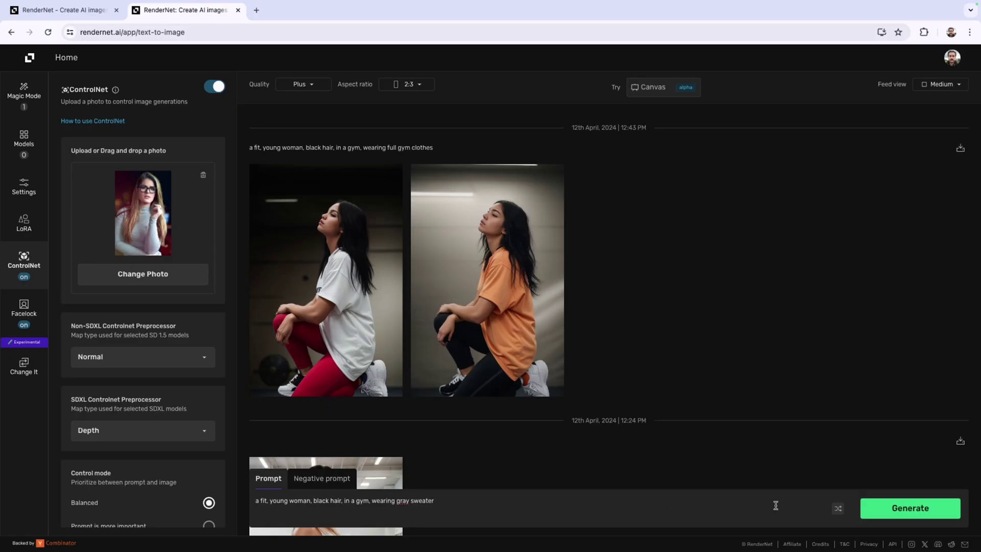
left_click(871, 510)
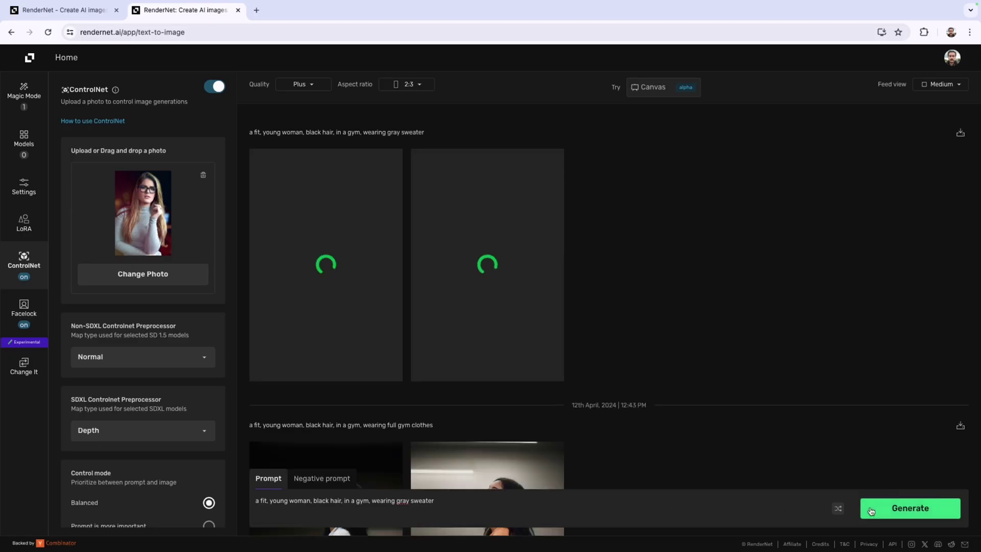